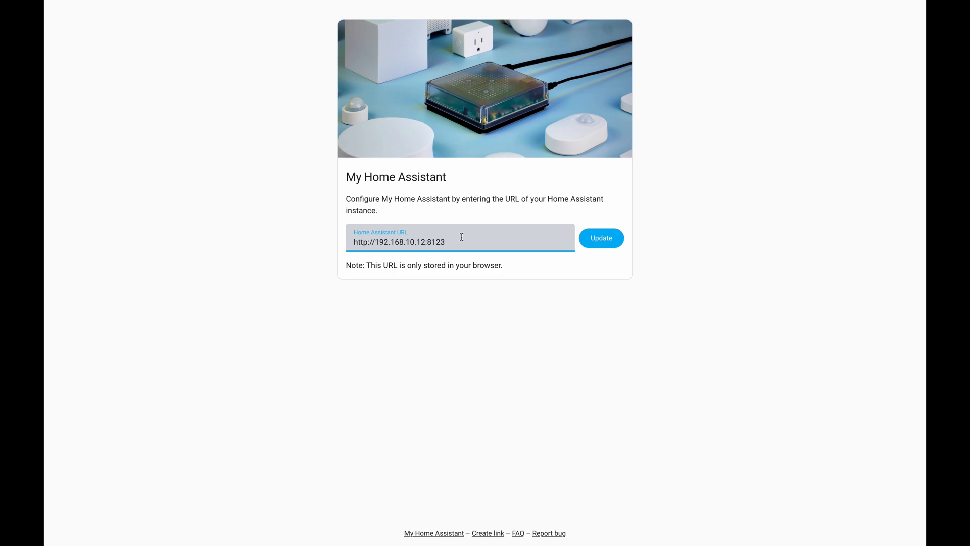
{"action": "type", "text": "5"}
{"action": "left_click", "coordinate": [599, 239]}
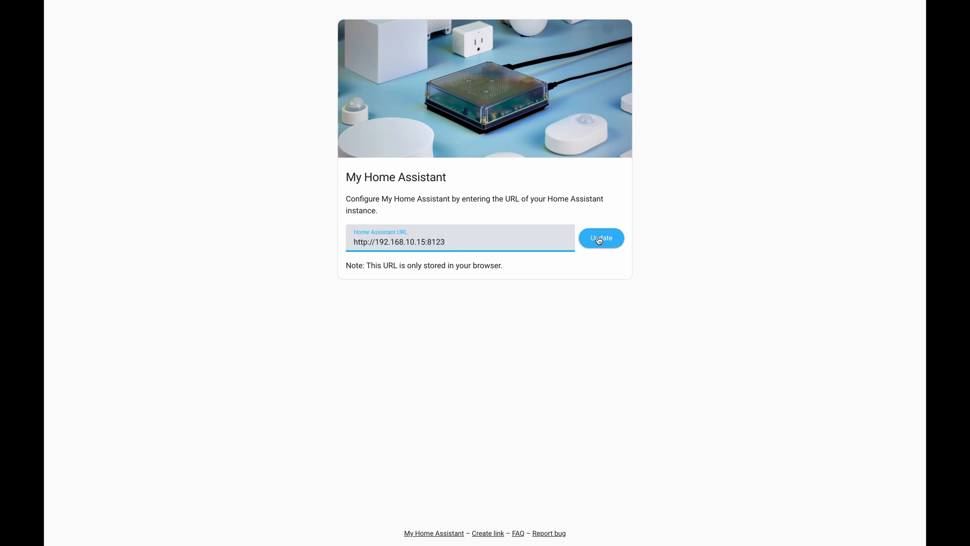
{"action": "left_click", "coordinate": [600, 94]}
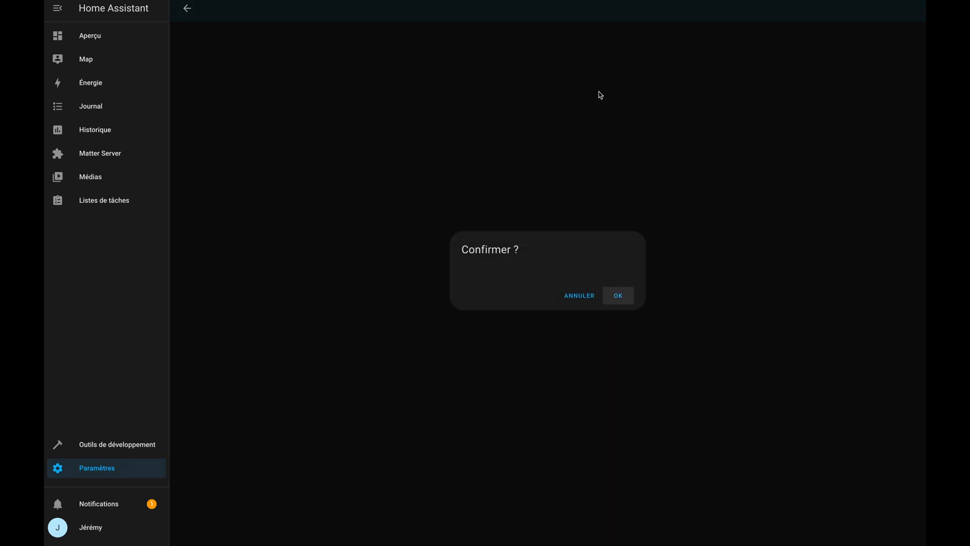
{"action": "left_click", "coordinate": [619, 299]}
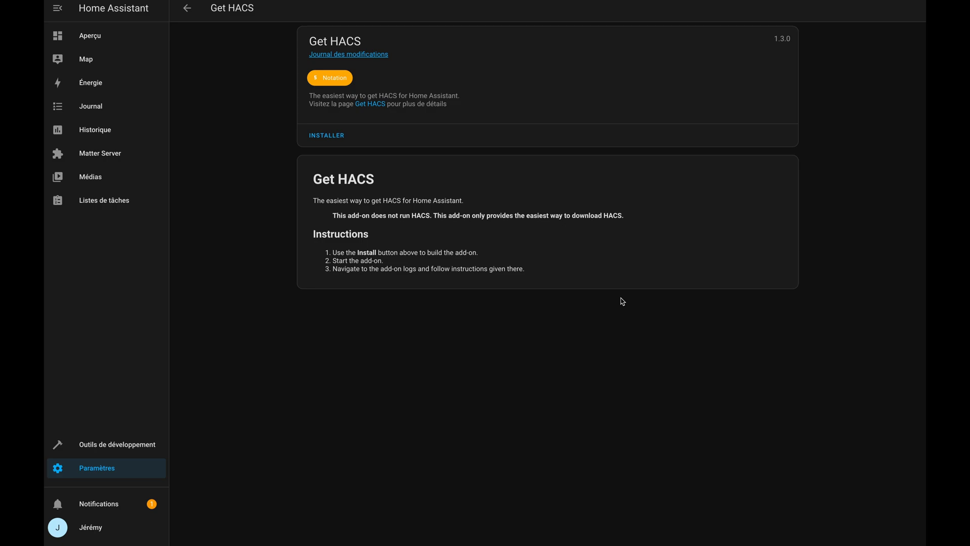
Install the Get HACS add-on and start it.
{"action": "left_click", "coordinate": [331, 137]}
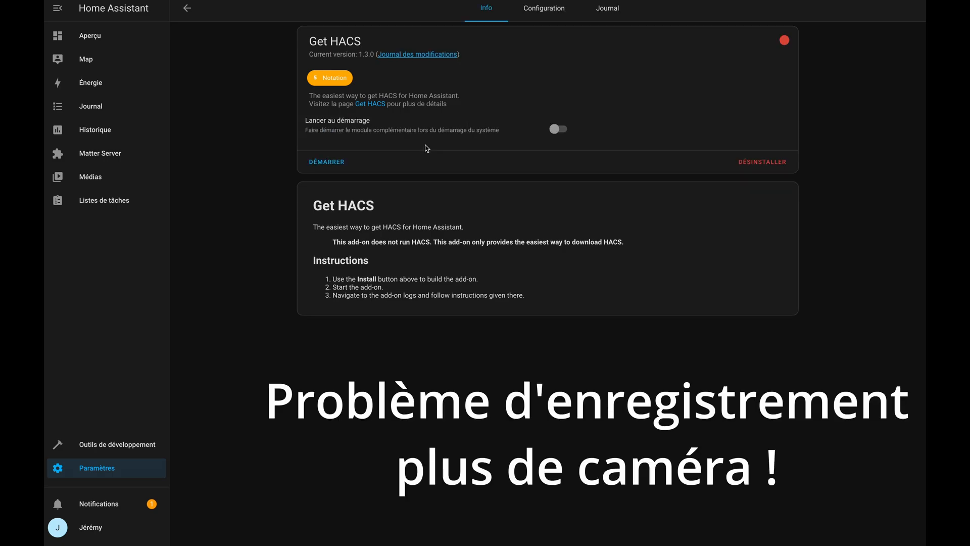
{"action": "left_click", "coordinate": [329, 165]}
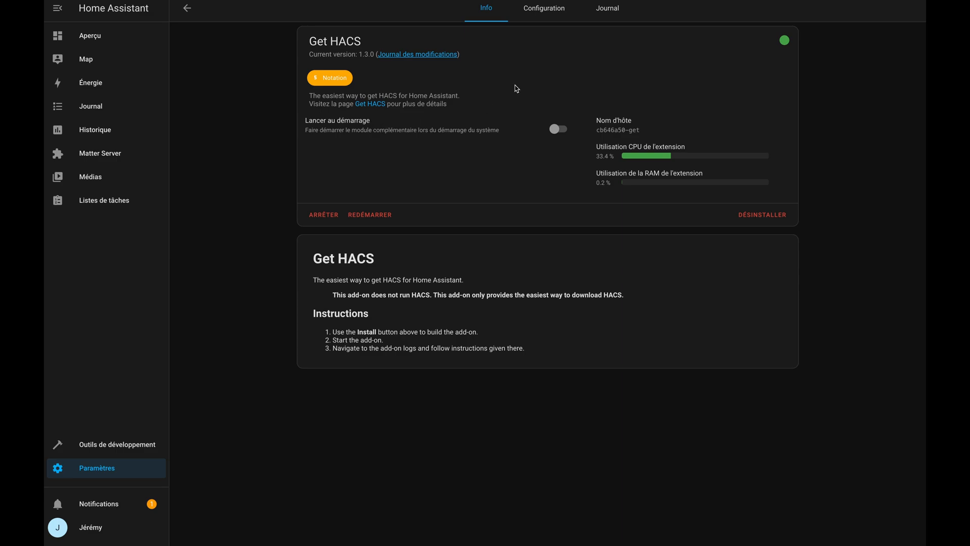
Refresh the Get HACS add-on log and examine its download and installation messages down to the final line.
{"action": "left_click", "coordinate": [612, 20]}
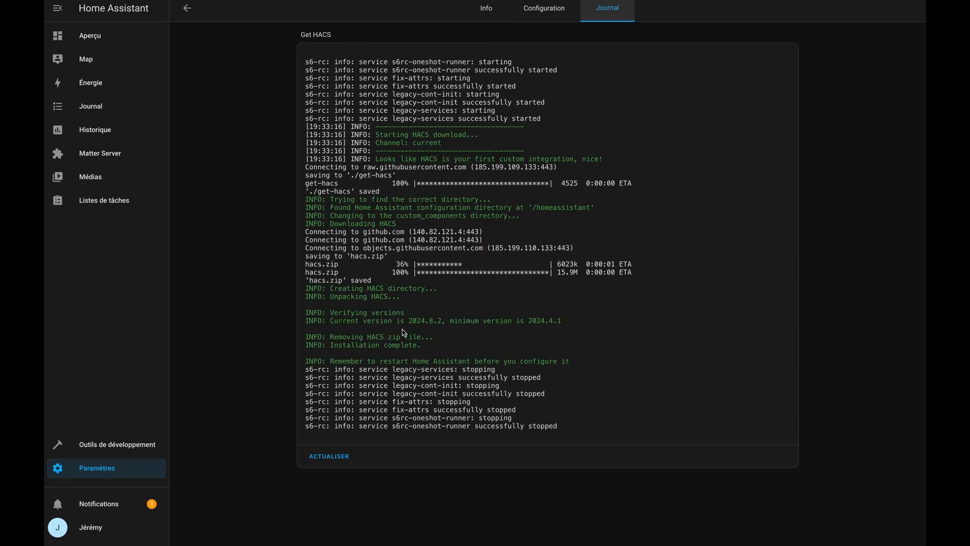
{"action": "left_click", "coordinate": [337, 457]}
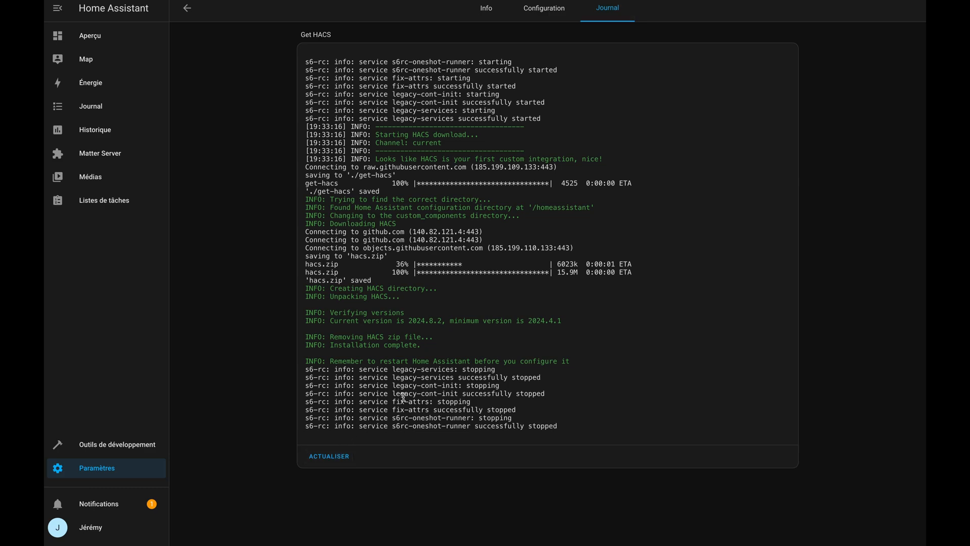
{"action": "left_click_drag", "start_coordinate": [398, 425], "coordinate": [567, 424]}
{"action": "left_click", "coordinate": [548, 415]}
Uninstall the Get HACS add-on and confirm the removal of its configuration.
{"action": "left_click", "coordinate": [493, 14]}
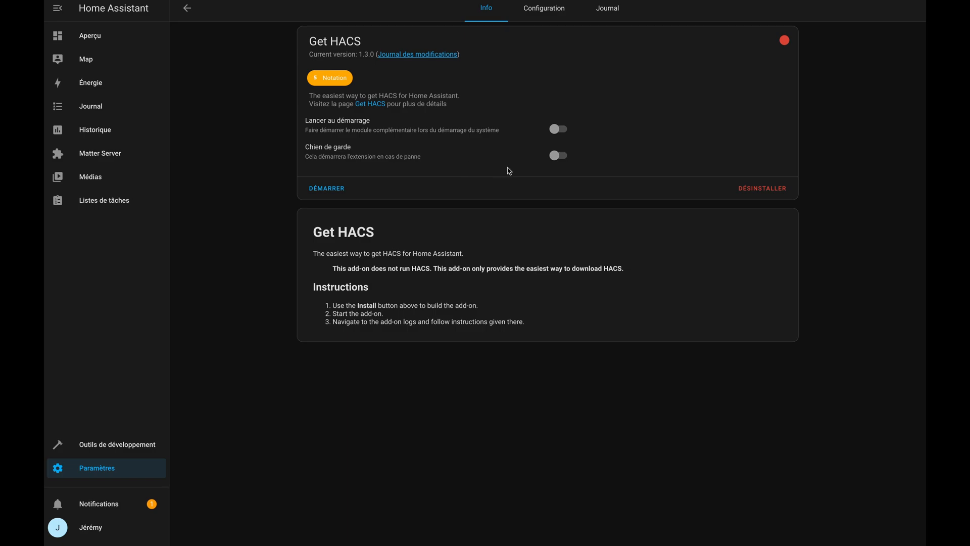
{"action": "left_click", "coordinate": [752, 189]}
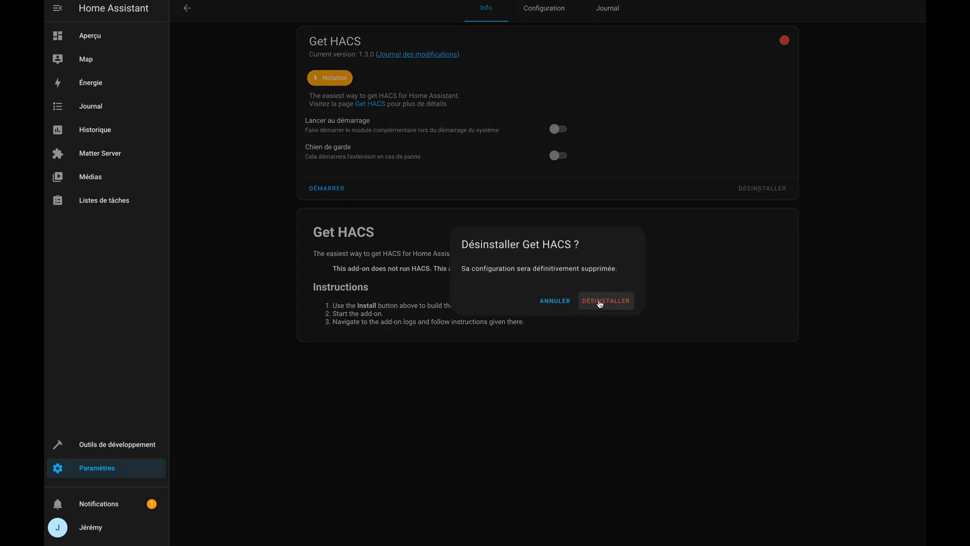
{"action": "left_click", "coordinate": [600, 301]}
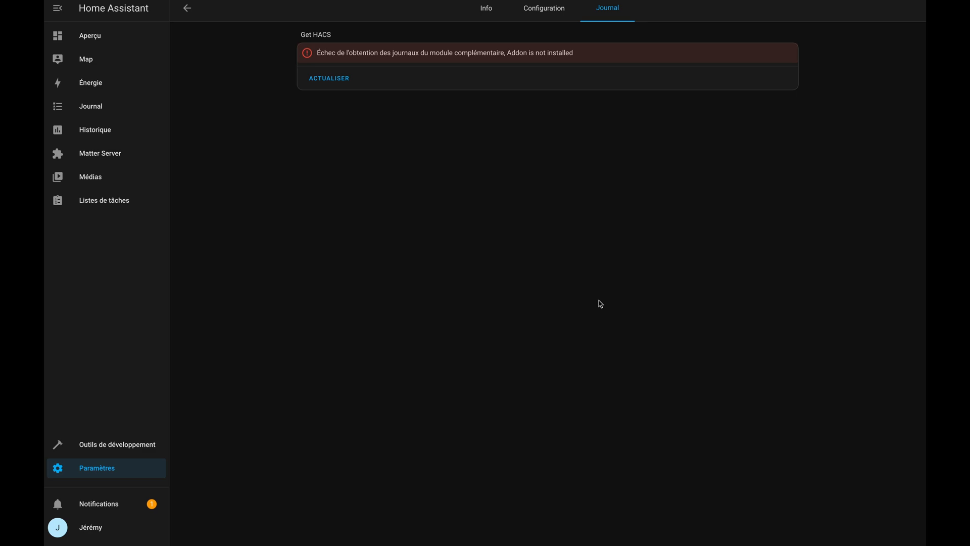
Restart Home Assistant with the normal restart option from the settings and confirm the restart.
{"action": "left_click", "coordinate": [106, 467]}
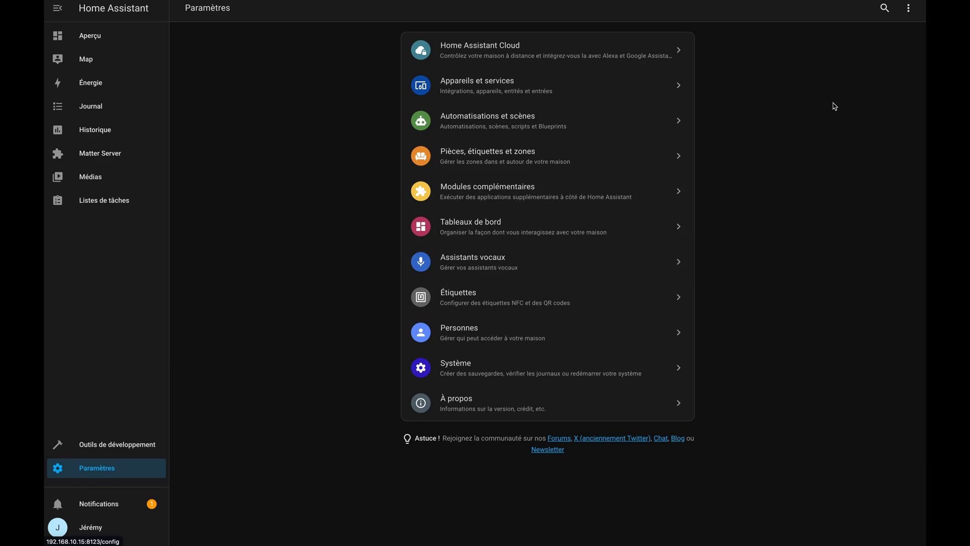
{"action": "left_click", "coordinate": [905, 18]}
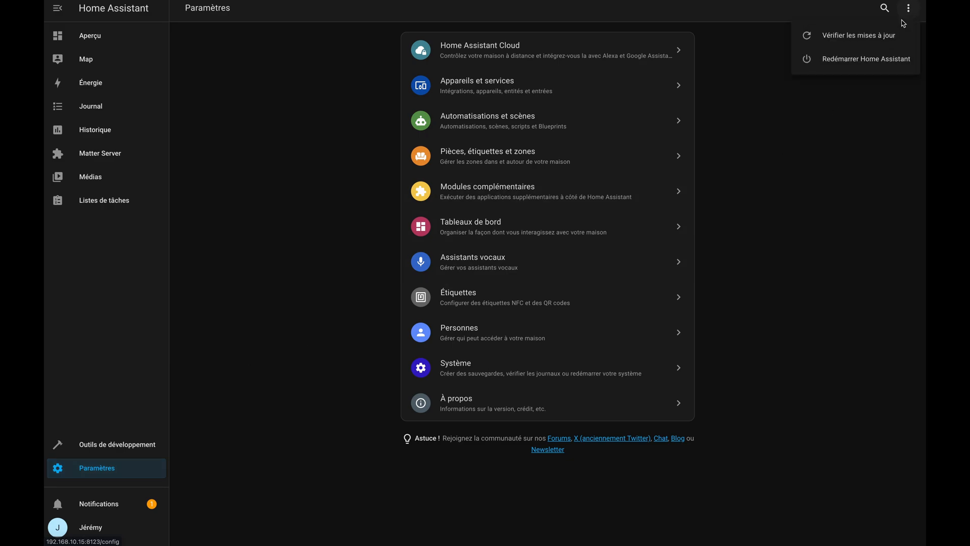
{"action": "left_click", "coordinate": [853, 67]}
{"action": "left_click", "coordinate": [450, 304]}
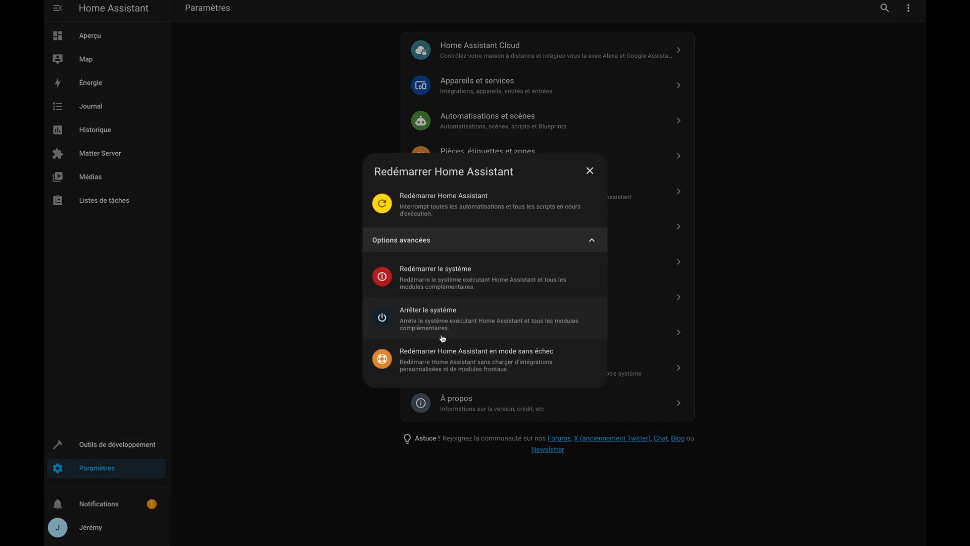
{"action": "left_click", "coordinate": [449, 211]}
{"action": "left_click", "coordinate": [593, 307]}
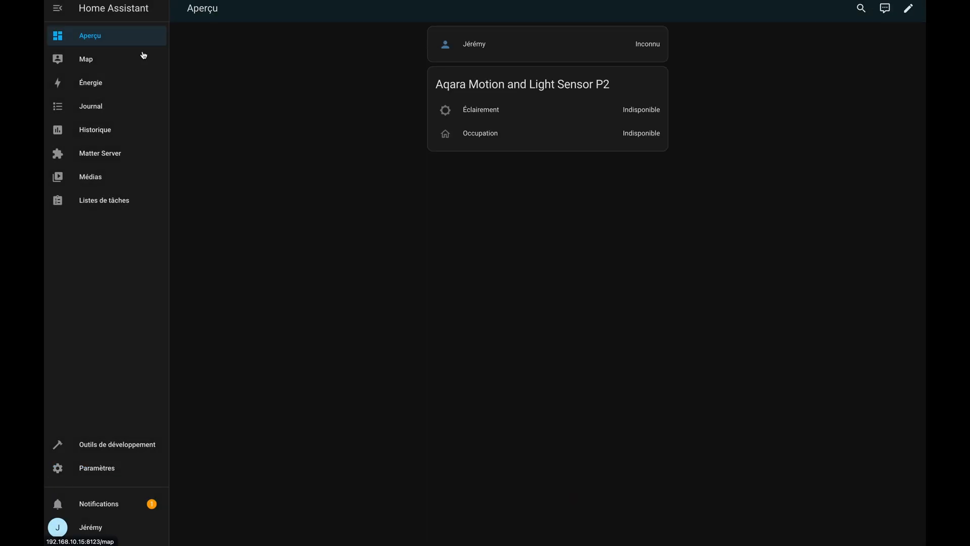
Add a new integration under devices and services, searching for "hacs" and choosing the HACS brand.
{"action": "left_click", "coordinate": [94, 477]}
{"action": "left_click", "coordinate": [479, 84]}
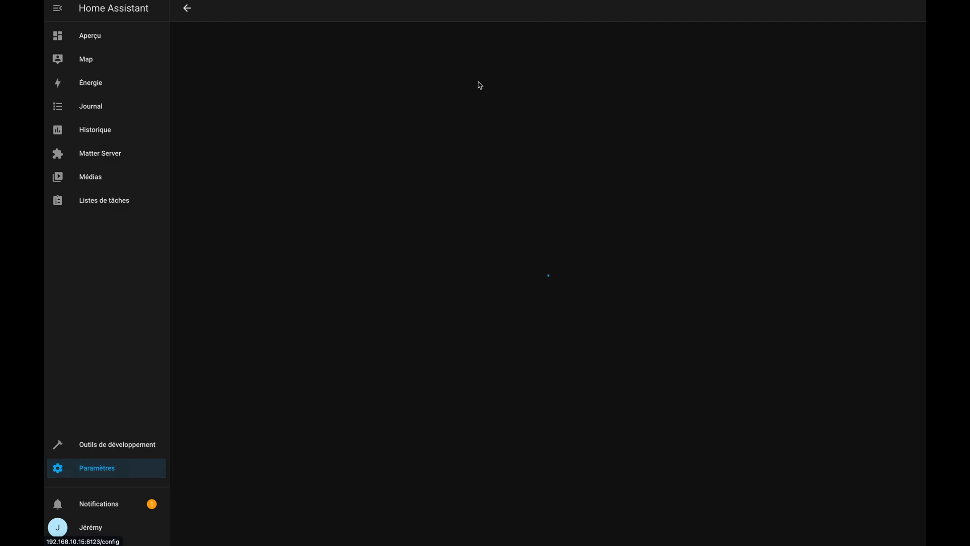
{"action": "left_click", "coordinate": [845, 529]}
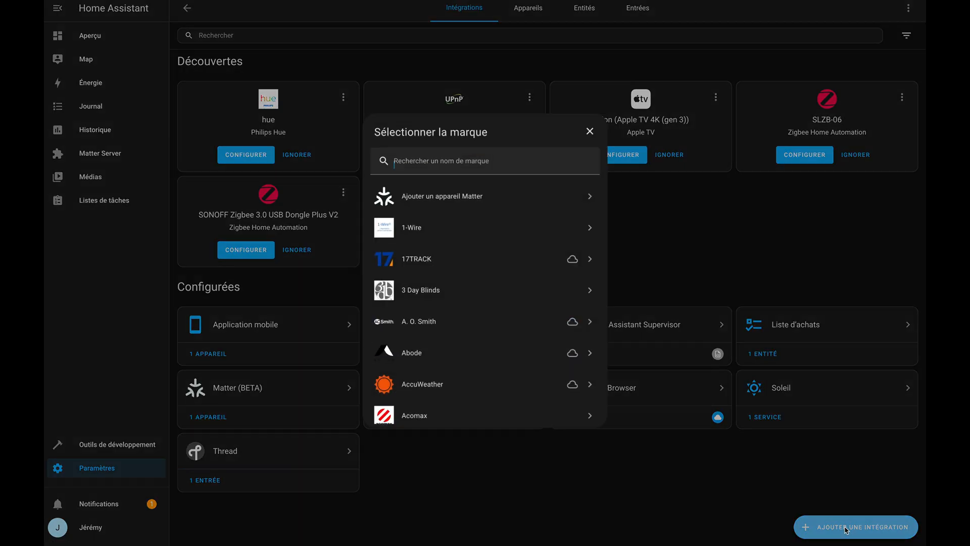
{"action": "type", "text": "hacs"}
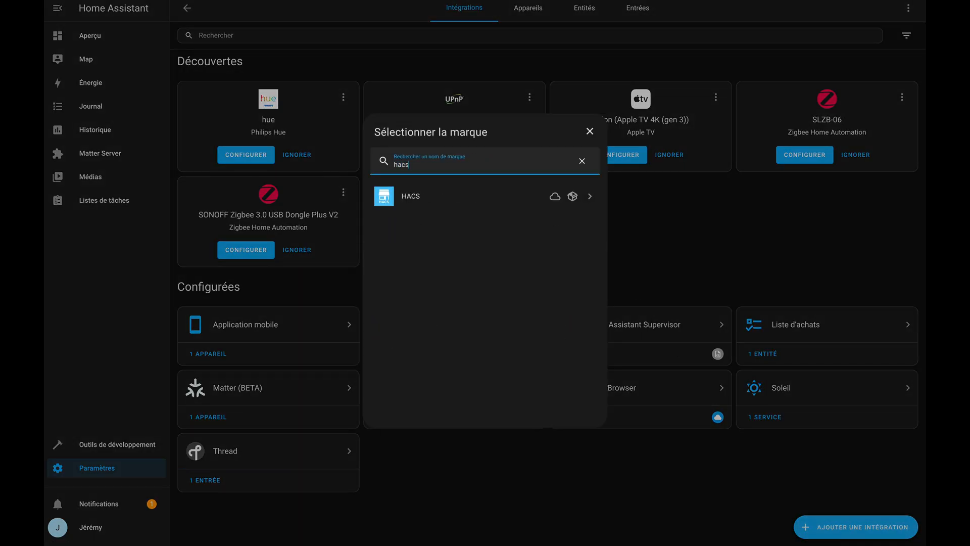
{"action": "left_click", "coordinate": [518, 198]}
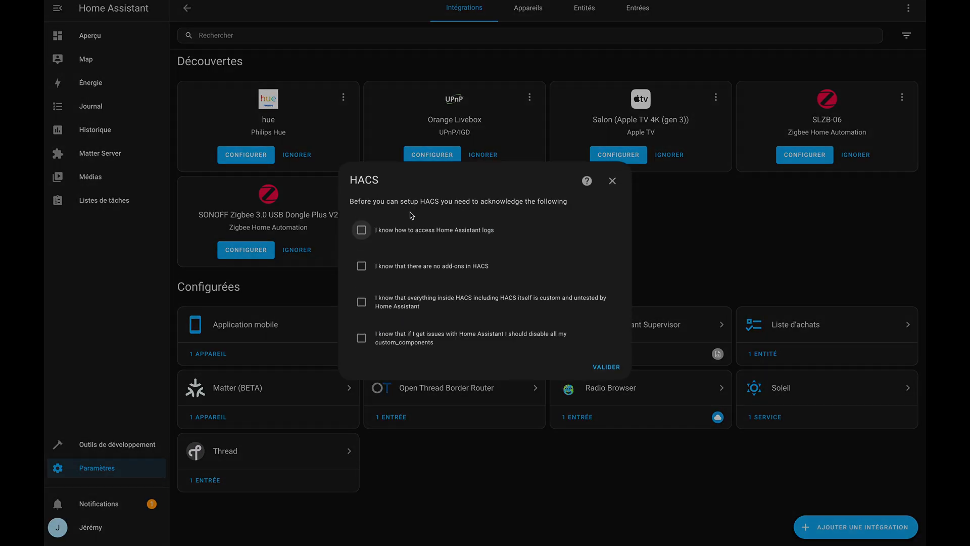
Acknowledge all four HACS statements on logs, add-ons, untested content and custom components, and submit them.
{"action": "left_click", "coordinate": [362, 232]}
{"action": "left_click", "coordinate": [361, 266]}
{"action": "left_click", "coordinate": [361, 302]}
{"action": "left_click", "coordinate": [361, 338]}
{"action": "left_click", "coordinate": [605, 367]}
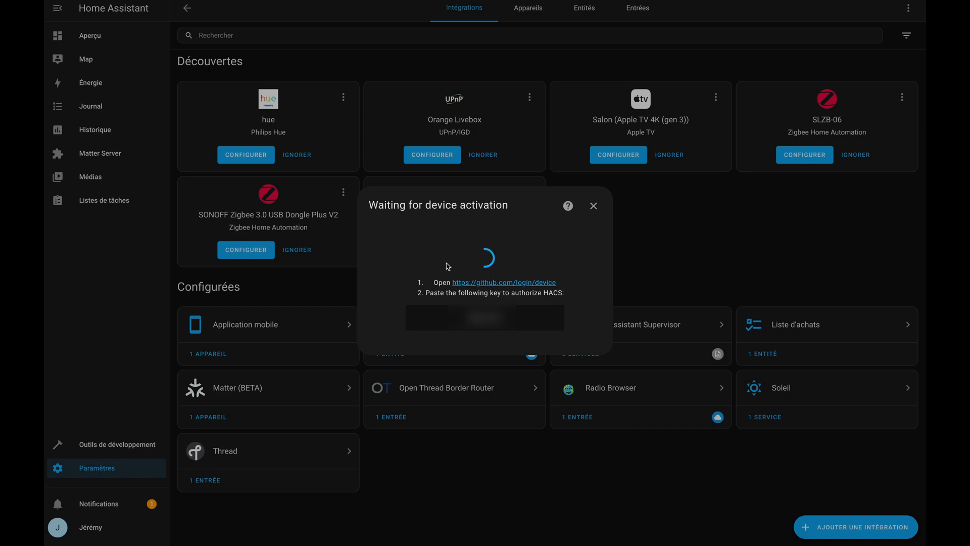
Authorize HACS on GitHub with the signed-in account by entering the device activation code, and finish the integration setup without assigning a room.
{"action": "left_click", "coordinate": [480, 283]}
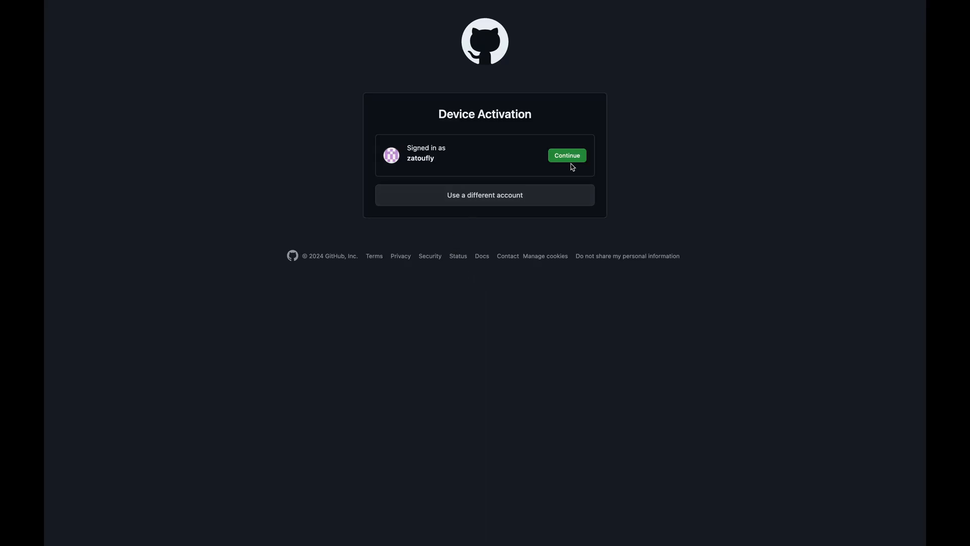
{"action": "left_click", "coordinate": [573, 159]}
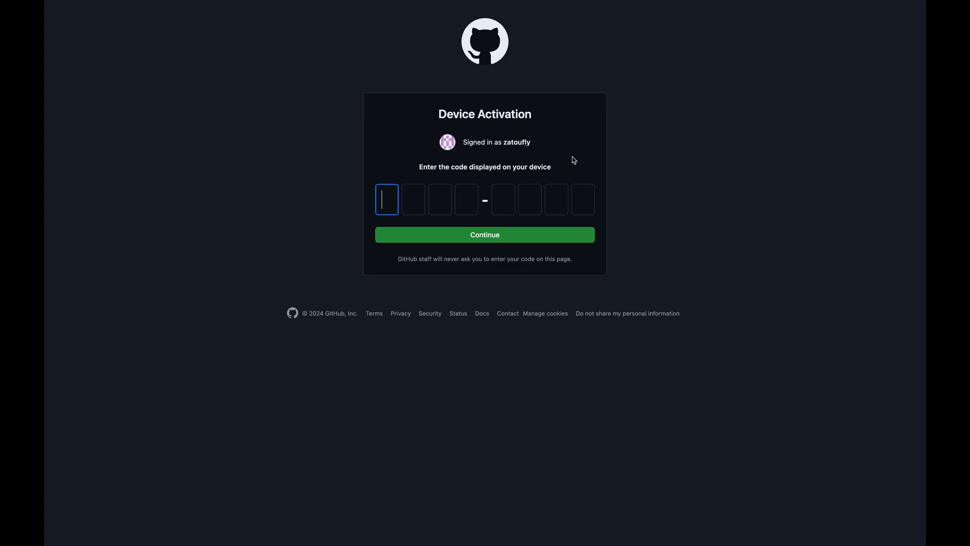
{"action": "key", "text": "super+v"}
{"action": "left_click", "coordinate": [514, 237]}
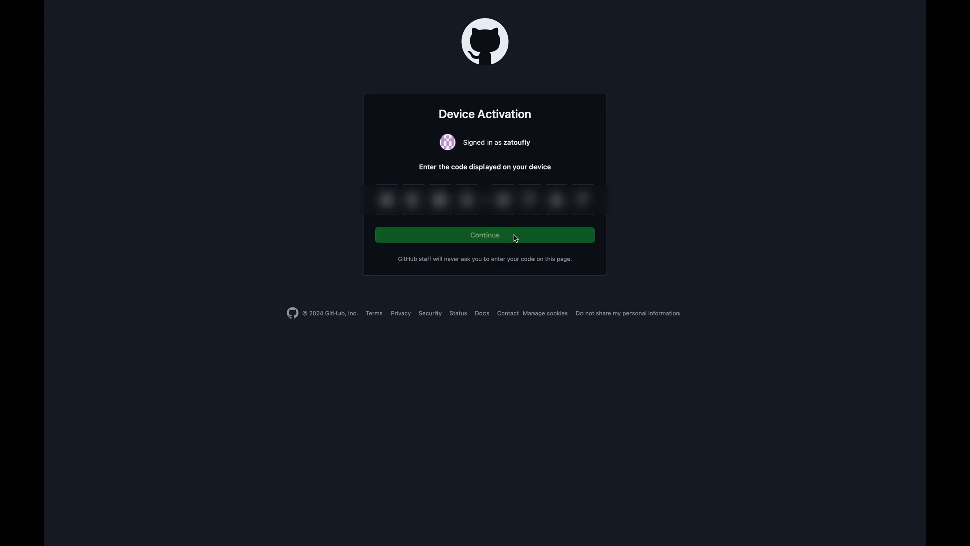
{"action": "left_click", "coordinate": [550, 269]}
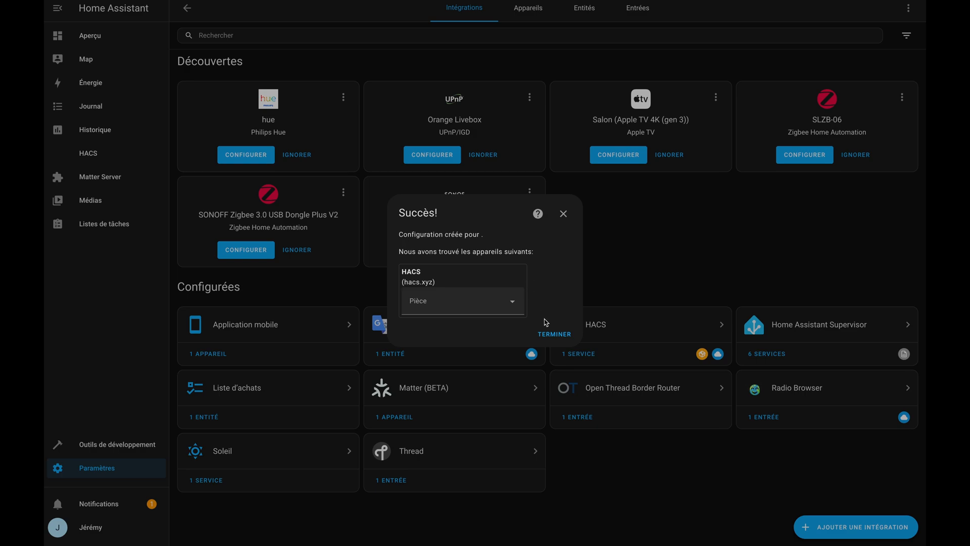
{"action": "left_click", "coordinate": [554, 333]}
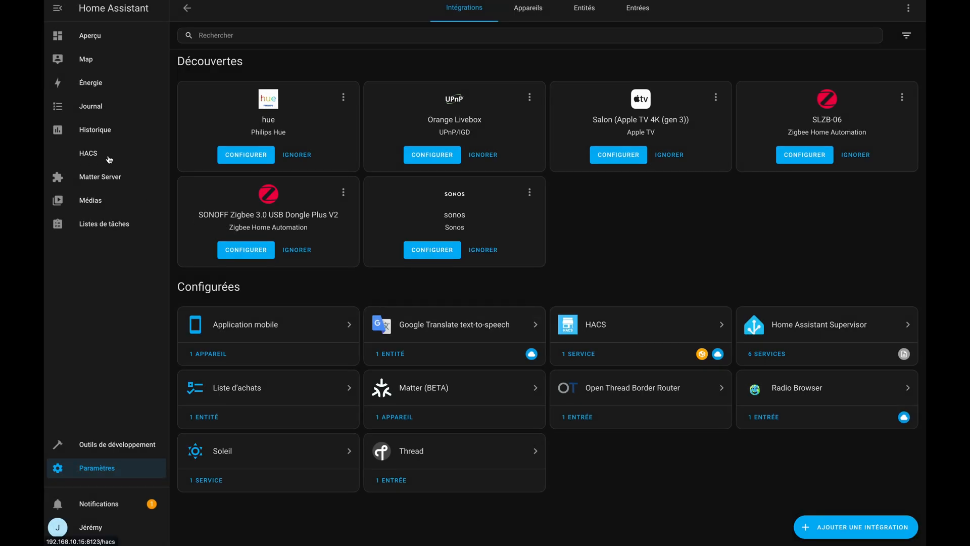
Open the HACS community store and sort its repositories by stars, from most to fewest.
{"action": "left_click", "coordinate": [107, 156]}
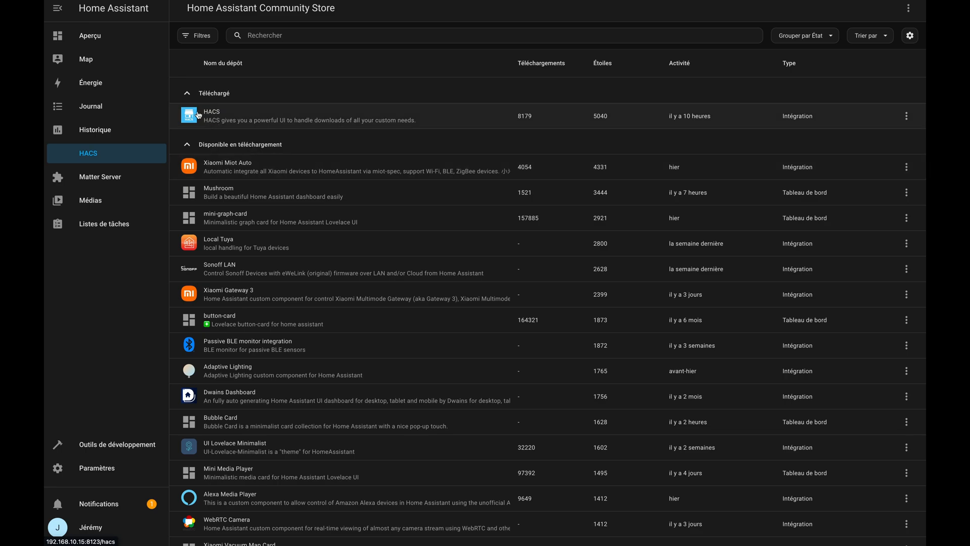
{"action": "left_click", "coordinate": [610, 71]}
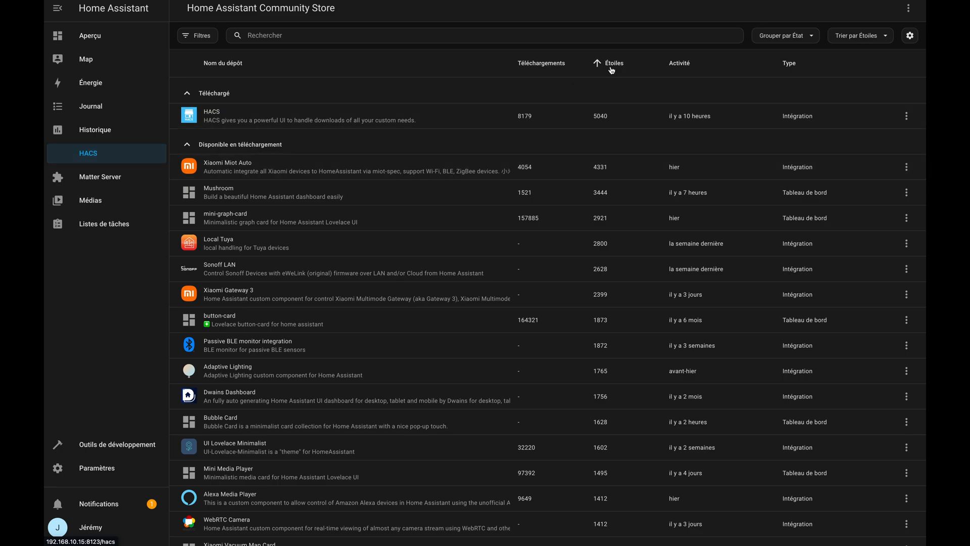
{"action": "left_click", "coordinate": [611, 70]}
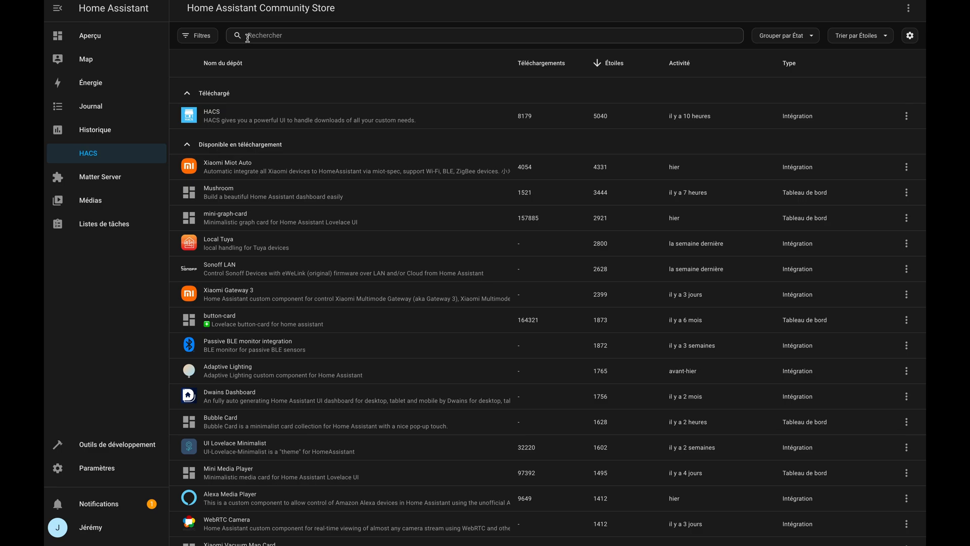
Examine the state and type filters of the repository list and its grouping options, keeping it grouped by state (État).
{"action": "left_click", "coordinate": [194, 34]}
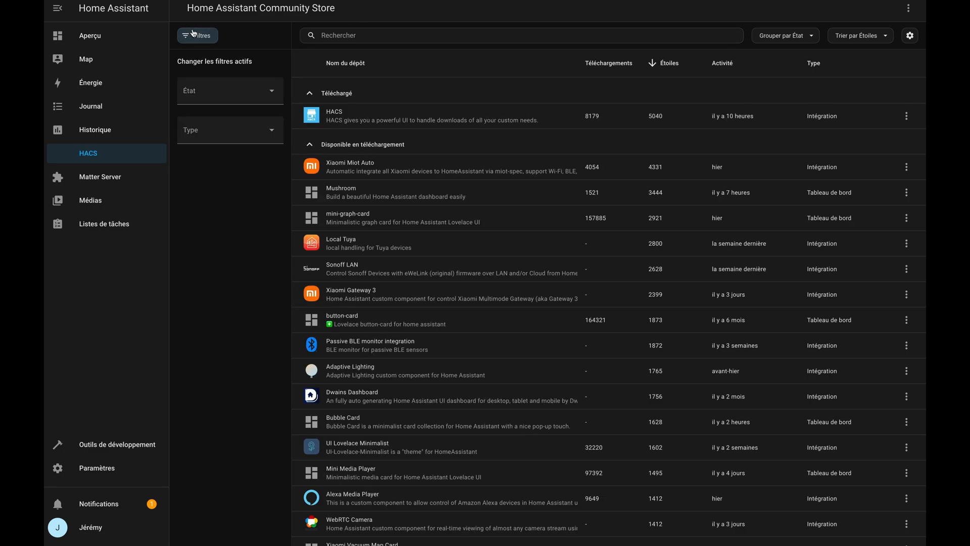
{"action": "left_click", "coordinate": [213, 94]}
{"action": "left_click", "coordinate": [212, 94]}
{"action": "left_click", "coordinate": [212, 132]}
{"action": "left_click", "coordinate": [212, 131]}
{"action": "left_click", "coordinate": [205, 36]}
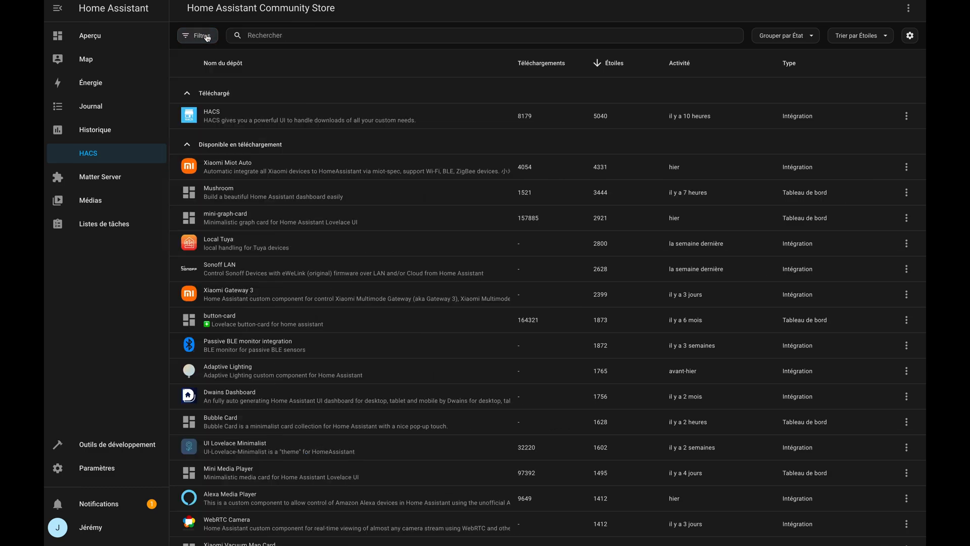
{"action": "left_click", "coordinate": [803, 42]}
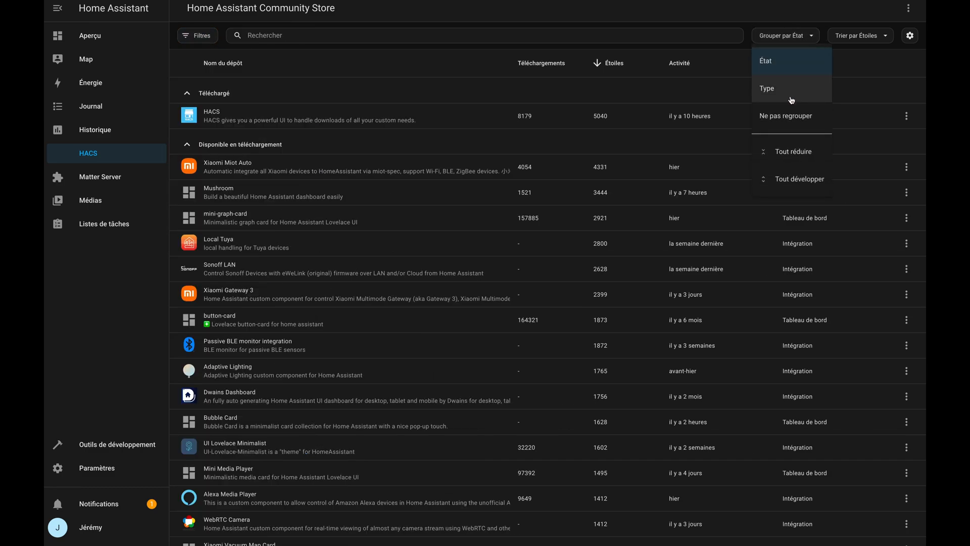
{"action": "left_click", "coordinate": [798, 53]}
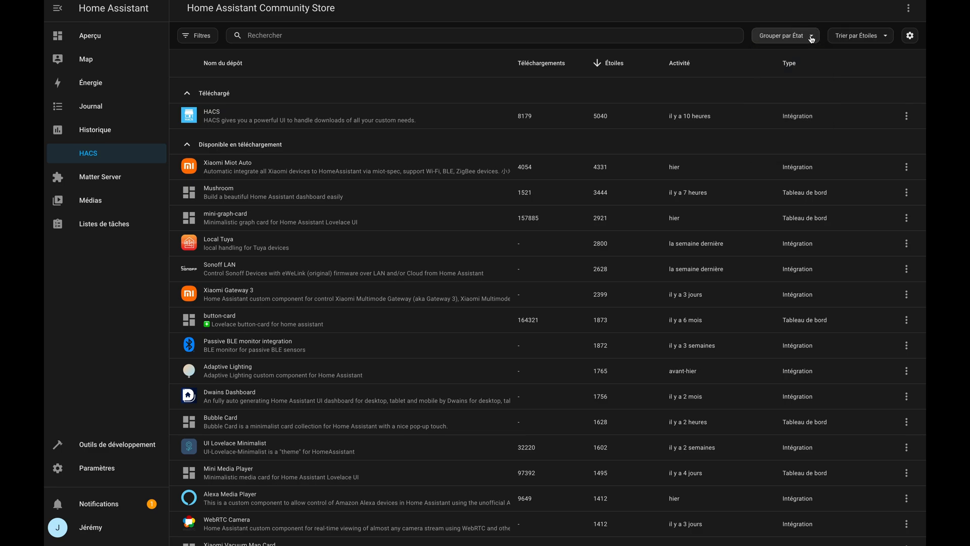
Search the HACS repositories for "mush" and clear the search.
{"action": "left_click", "coordinate": [707, 38]}
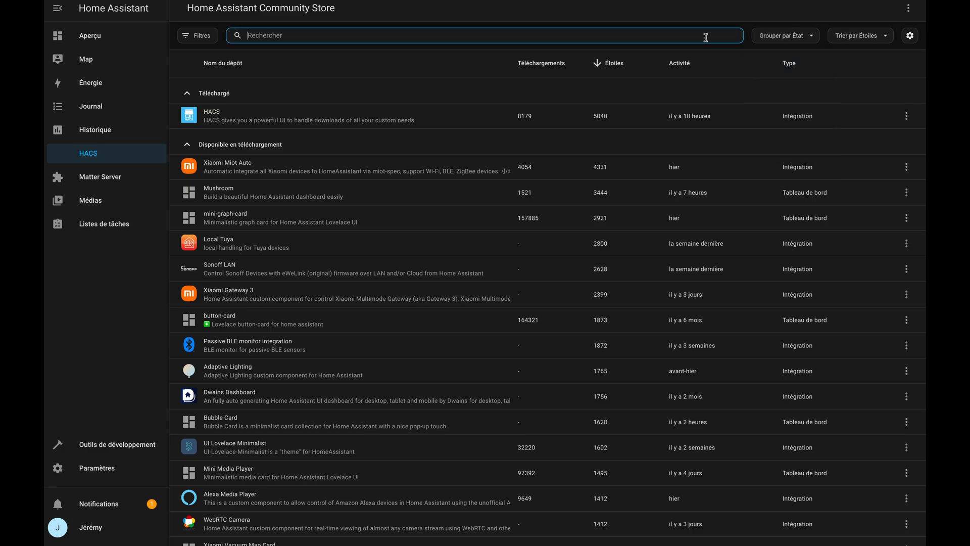
{"action": "type", "text": "mush"}
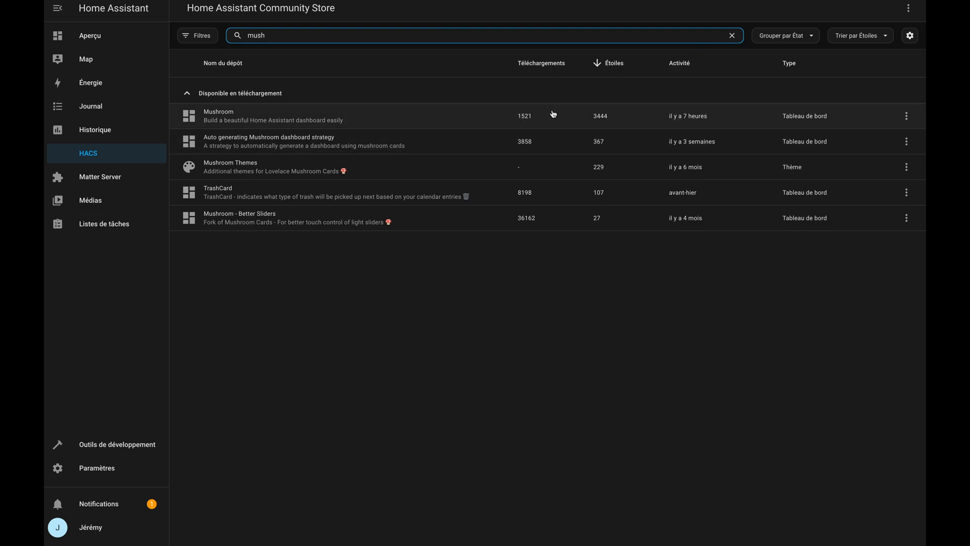
{"action": "left_click", "coordinate": [731, 35]}
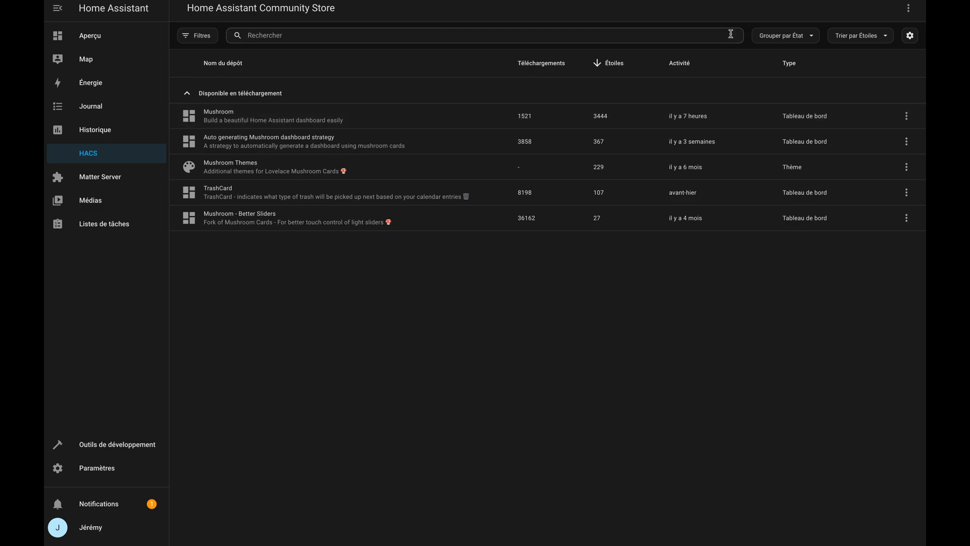
Hide the stars (Étoiles) column in the repository table, show it again as the last column, and finish customizing.
{"action": "left_click", "coordinate": [910, 36]}
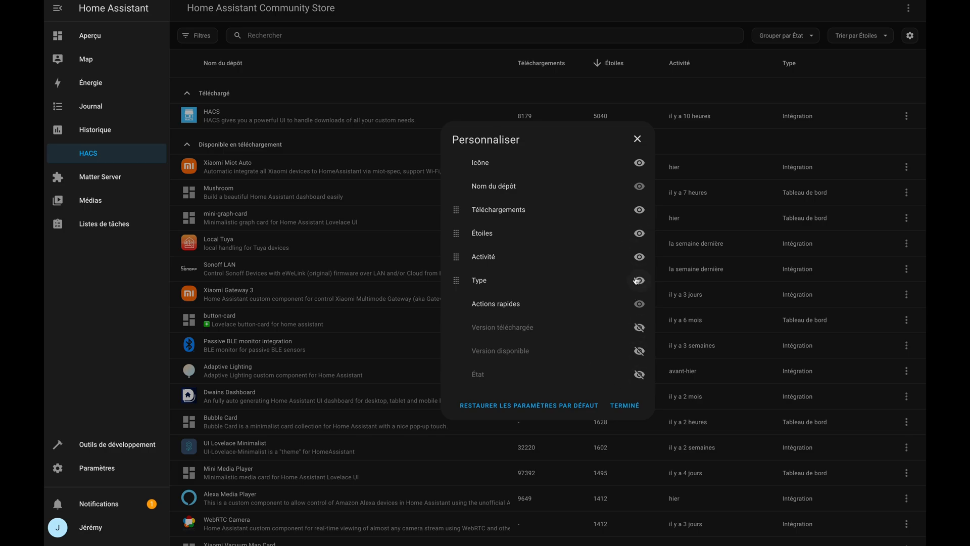
{"action": "left_click", "coordinate": [639, 234]}
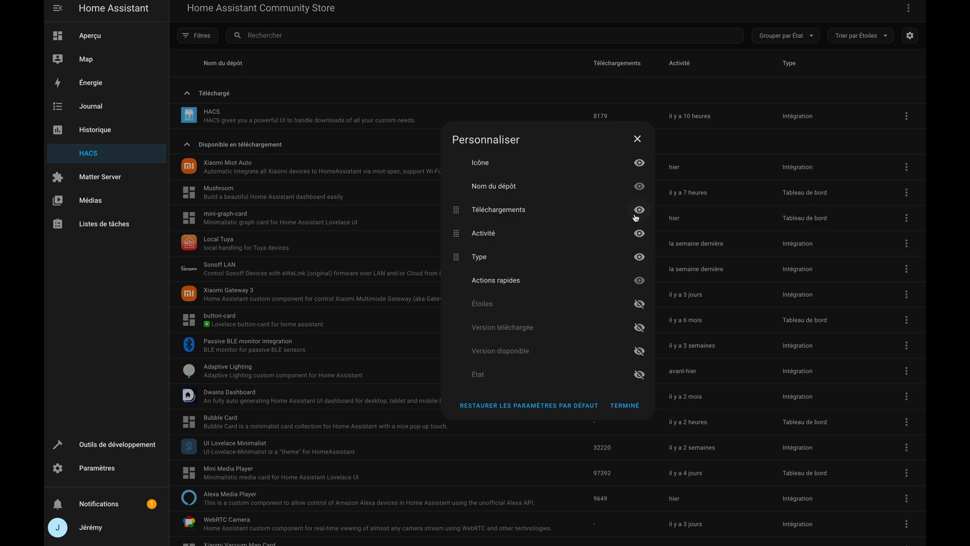
{"action": "left_click", "coordinate": [638, 304]}
{"action": "left_click", "coordinate": [625, 406]}
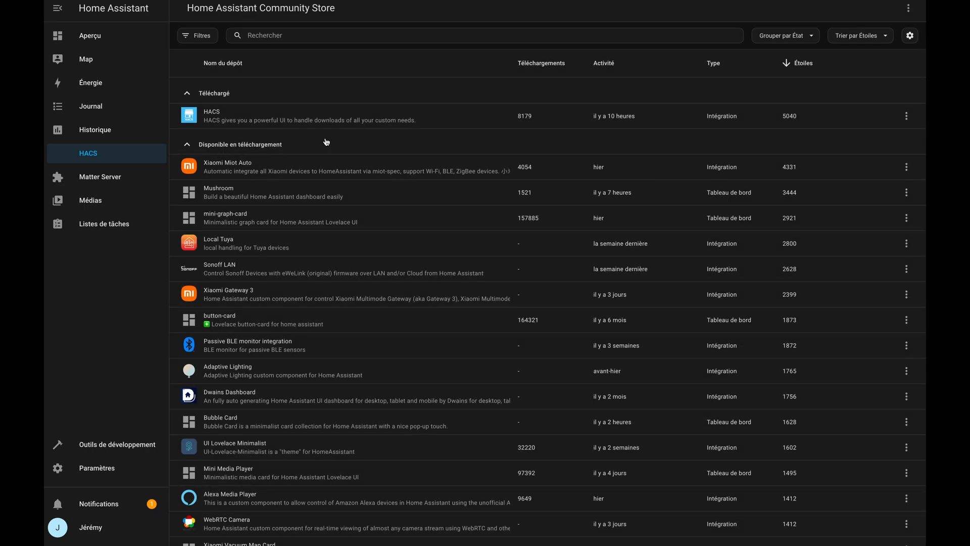
Search the HACS repositories for "mush" and open the Mushroom repository to read through its description.
{"action": "left_click", "coordinate": [301, 36]}
{"action": "type", "text": "mush"}
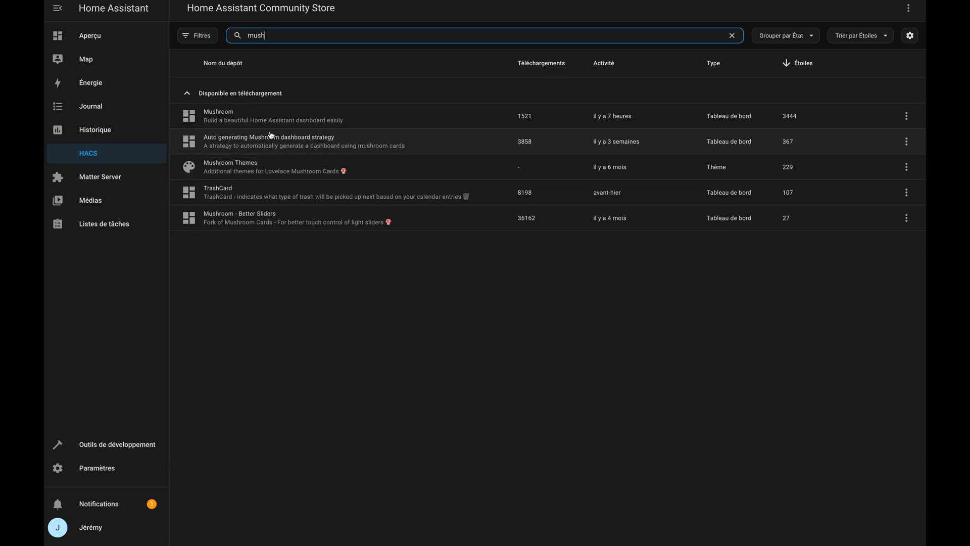
{"action": "left_click", "coordinate": [453, 120]}
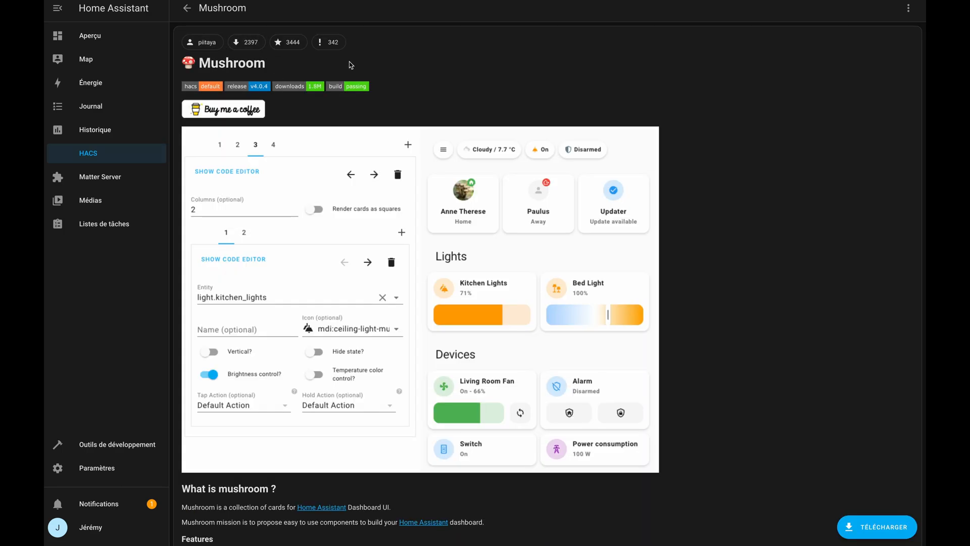
{"action": "scroll", "coordinate": [319, 363], "scroll_direction": "down", "scroll_amount": 2}
{"action": "scroll", "coordinate": [319, 363], "scroll_direction": "down", "scroll_amount": 10}
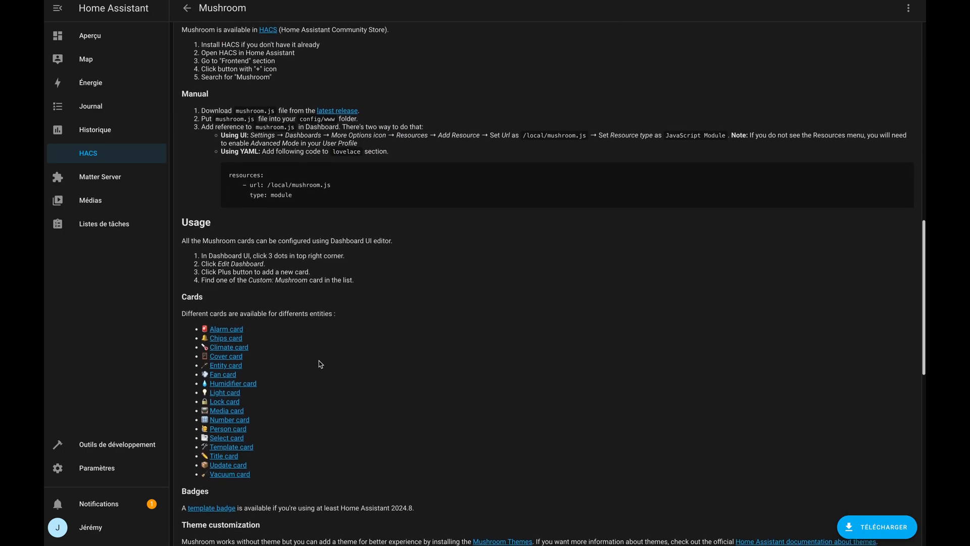
{"action": "scroll", "coordinate": [320, 363], "scroll_direction": "up", "scroll_amount": 4}
{"action": "scroll", "coordinate": [319, 362], "scroll_direction": "up", "scroll_amount": 9}
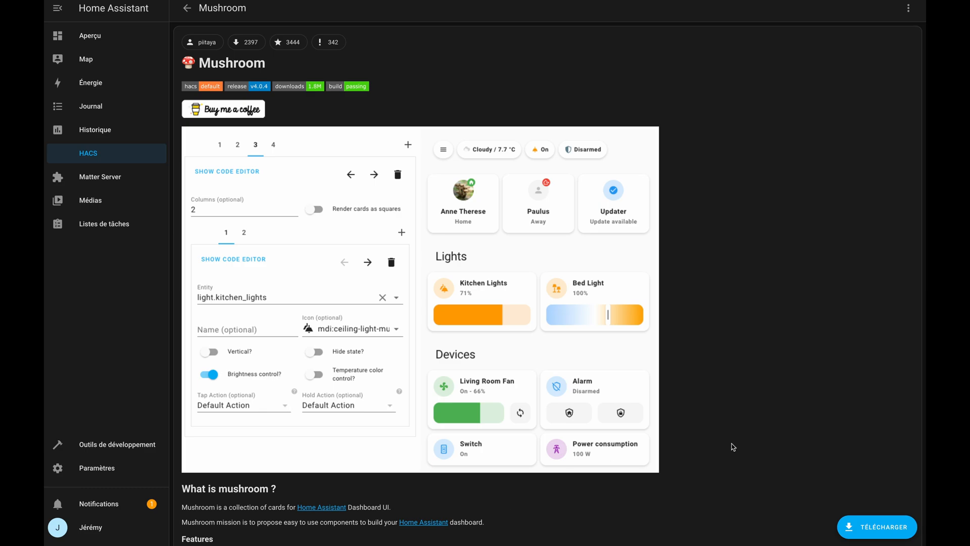
Look through the alternative versions of Mushroom, download version v4.0.4 and reload the browser to load the updated resources.
{"action": "left_click", "coordinate": [853, 526]}
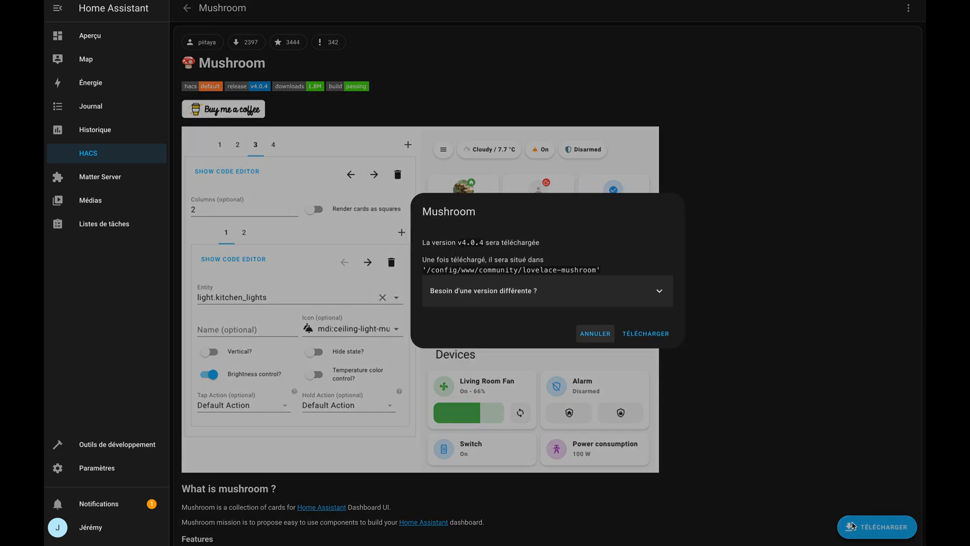
{"action": "left_click", "coordinate": [497, 290]}
{"action": "left_click", "coordinate": [486, 320]}
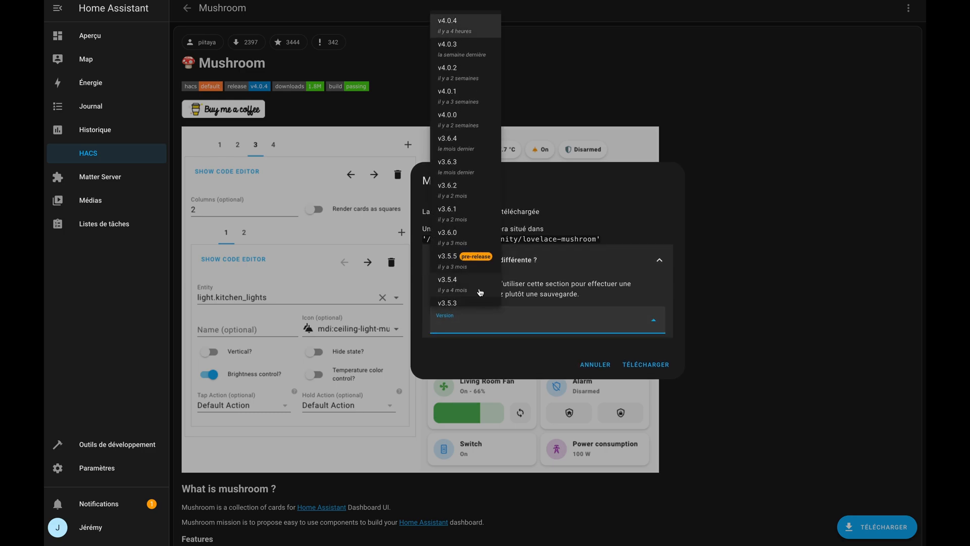
{"action": "scroll", "coordinate": [468, 275], "scroll_direction": "down", "scroll_amount": 10}
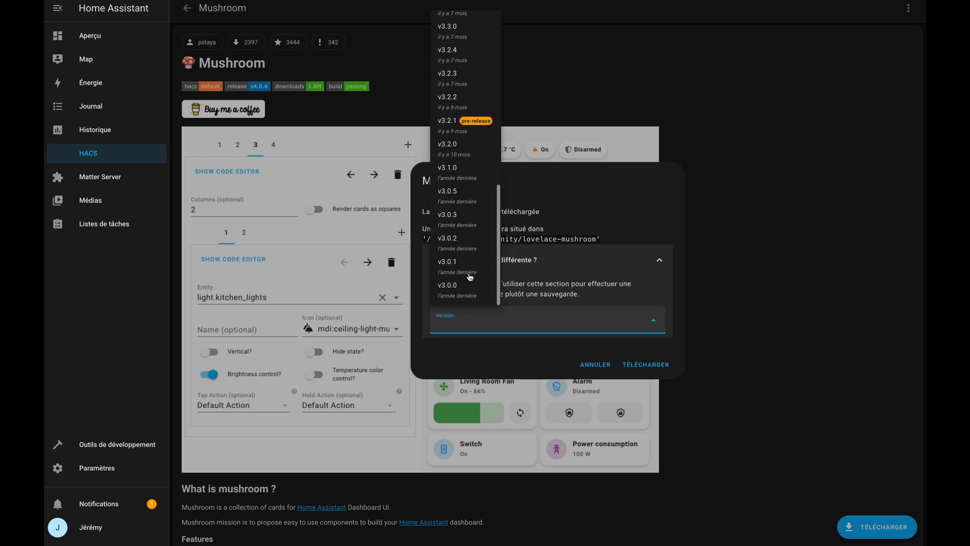
{"action": "scroll", "coordinate": [469, 156], "scroll_direction": "up", "scroll_amount": 10}
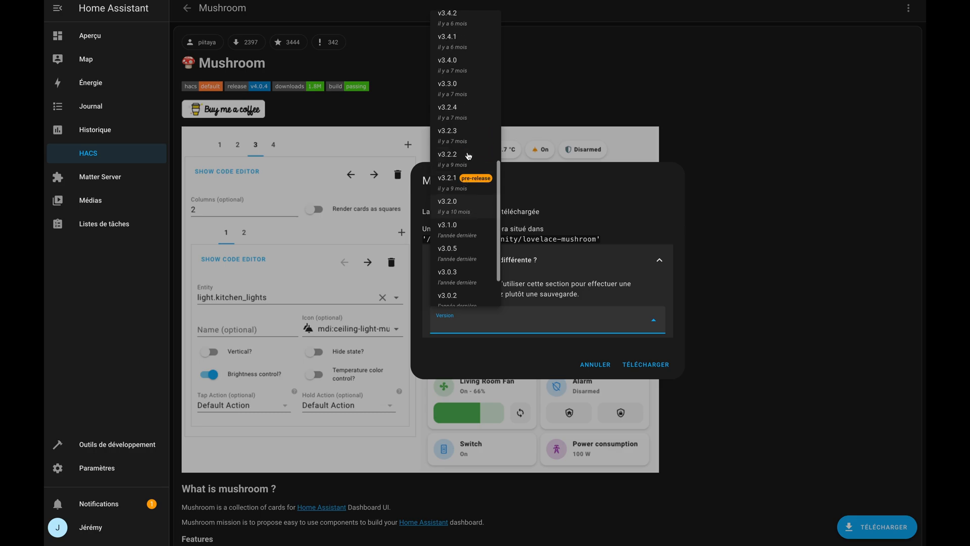
{"action": "left_click", "coordinate": [653, 338]}
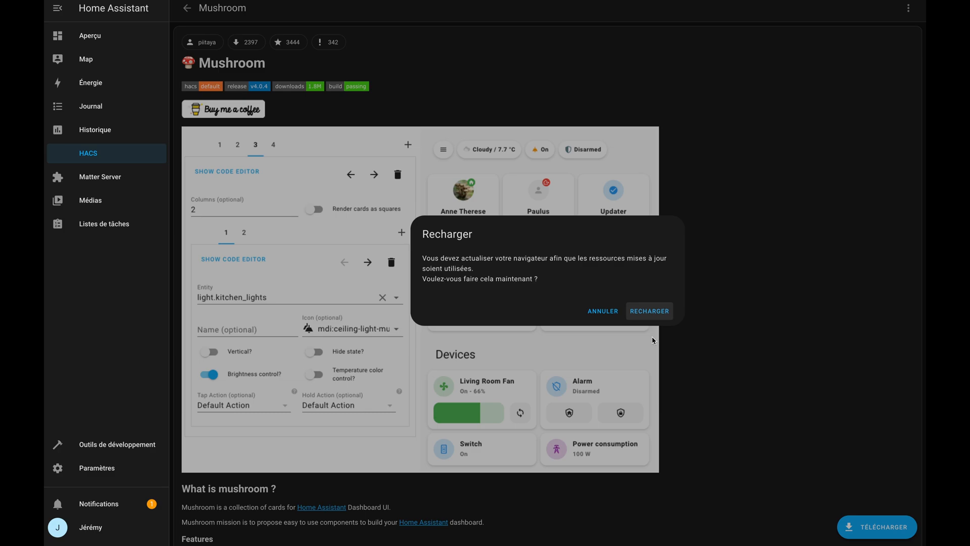
{"action": "left_click", "coordinate": [649, 311]}
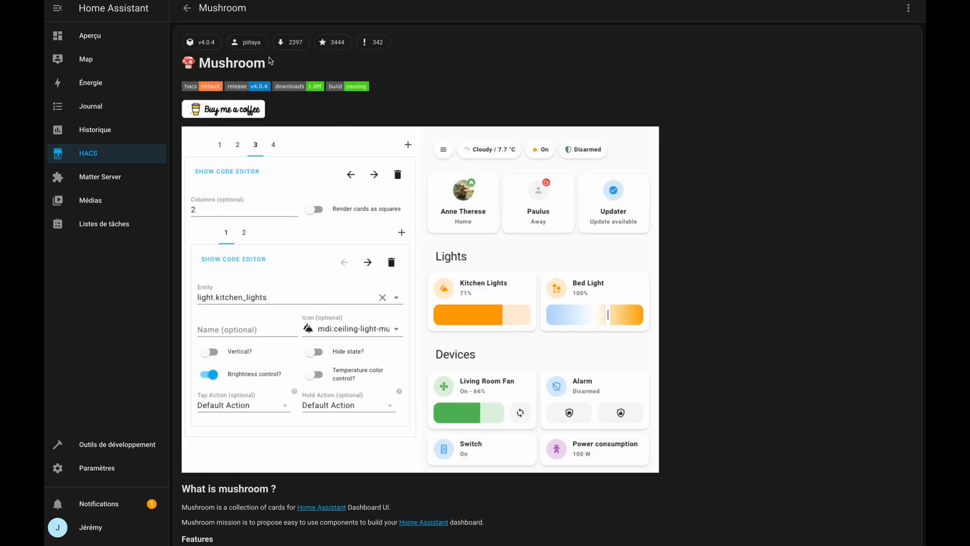
Return to the HACS repository list and clear the "mush" search.
{"action": "left_click", "coordinate": [188, 10]}
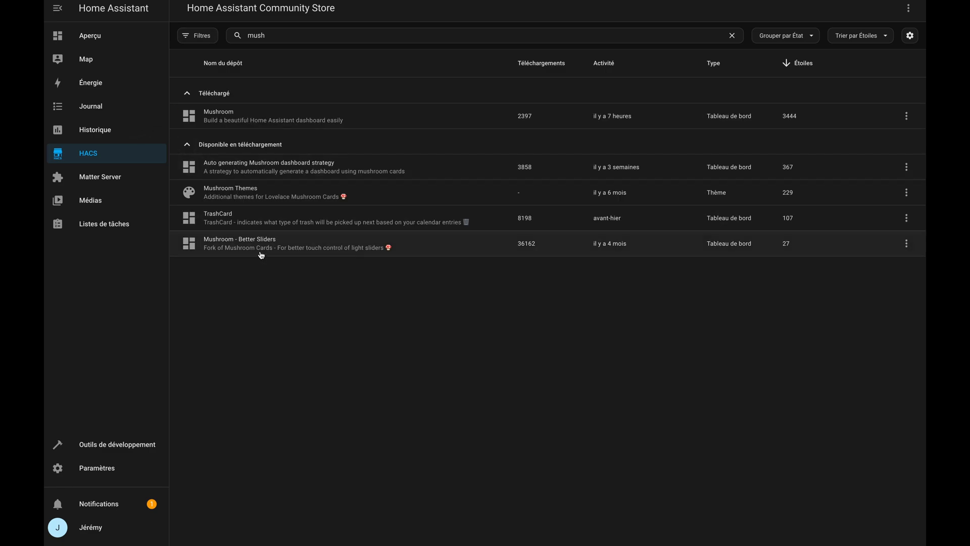
{"action": "left_click", "coordinate": [101, 133]}
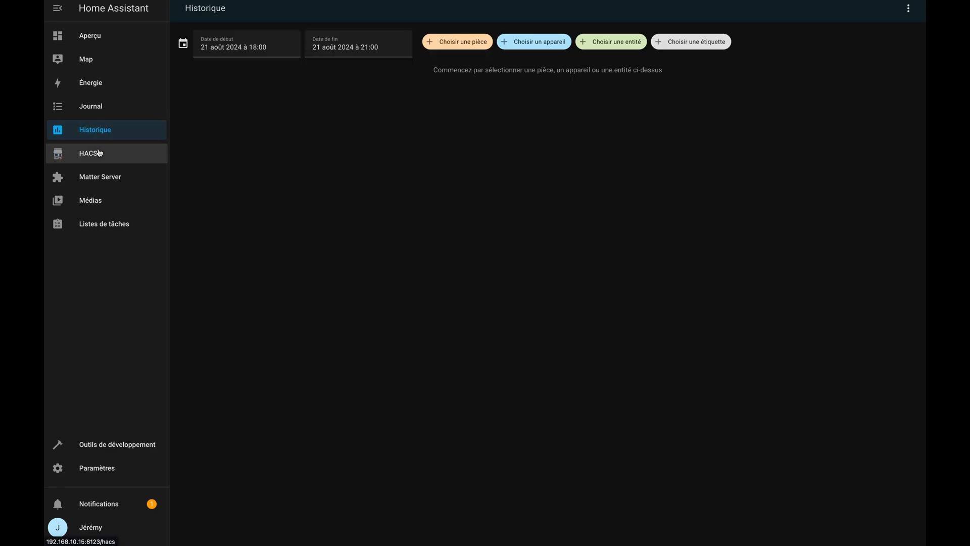
{"action": "left_click", "coordinate": [101, 153]}
{"action": "left_click", "coordinate": [353, 31]}
{"action": "key", "text": "BackSpace"}
{"action": "key", "text": "BackSpace"}
{"action": "key", "text": "BackSpace"}
{"action": "key", "text": "BackSpace"}
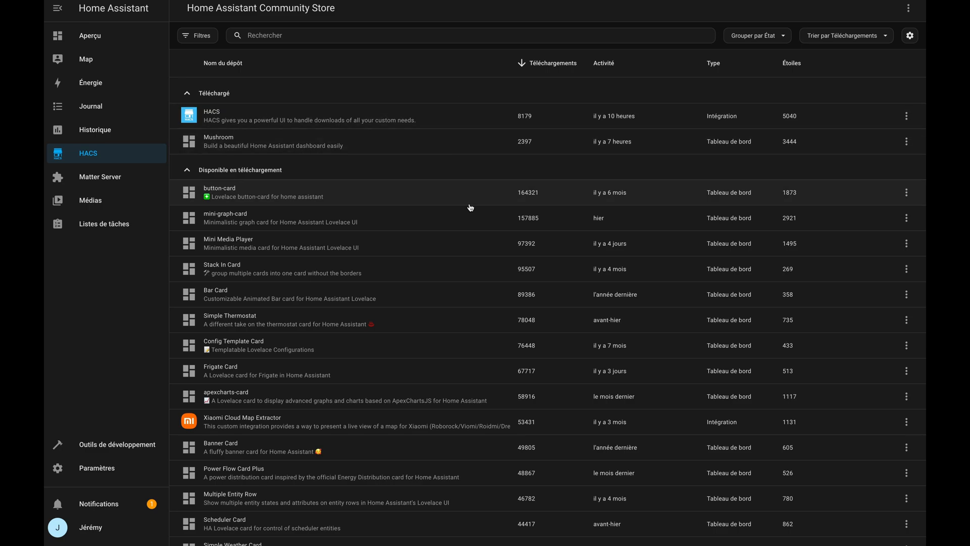
Look through the repositories ordered by downloads and sort the list by stars (Étoiles).
{"action": "scroll", "coordinate": [466, 257], "scroll_direction": "down", "scroll_amount": 7}
{"action": "scroll", "coordinate": [467, 257], "scroll_direction": "up", "scroll_amount": 7}
{"action": "left_click", "coordinate": [797, 64]}
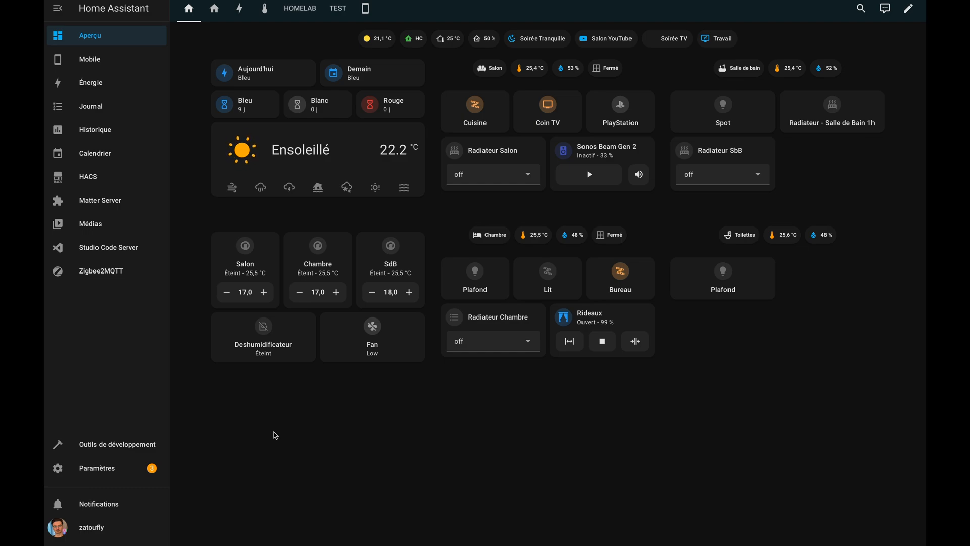
Open HACS on the other Home Assistant instance and examine its repositories grouped as pending update, downloaded, new and available.
{"action": "left_click", "coordinate": [108, 177]}
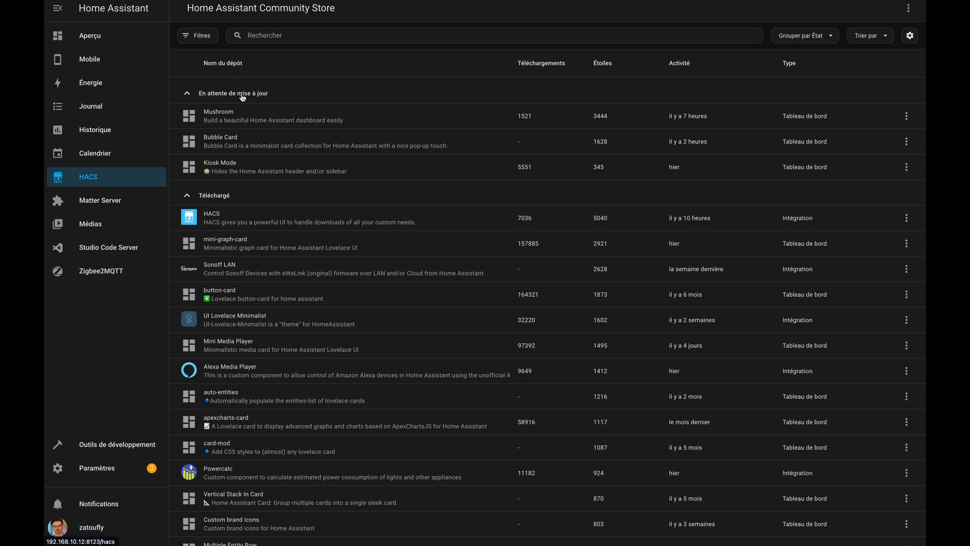
{"action": "scroll", "coordinate": [225, 246], "scroll_direction": "down", "scroll_amount": 5}
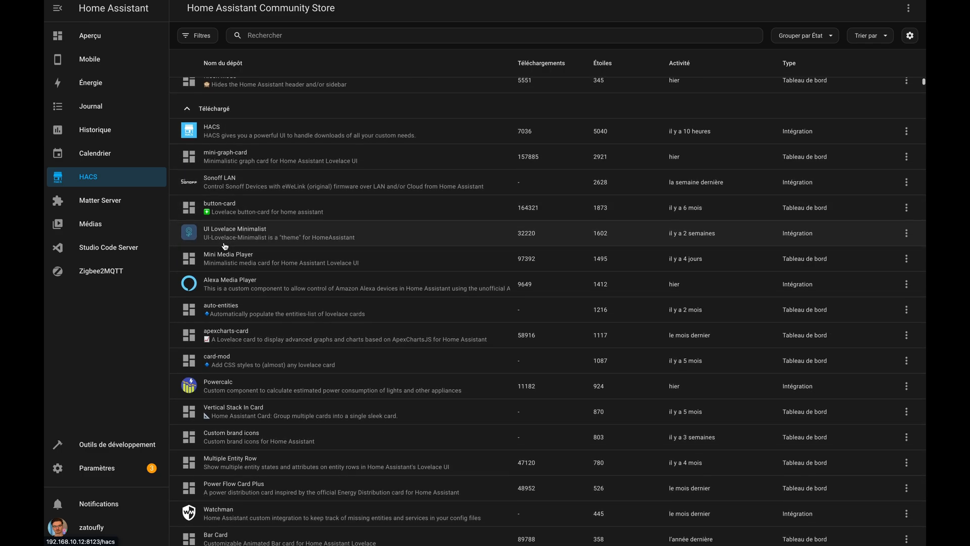
{"action": "scroll", "coordinate": [225, 246], "scroll_direction": "down", "scroll_amount": 12}
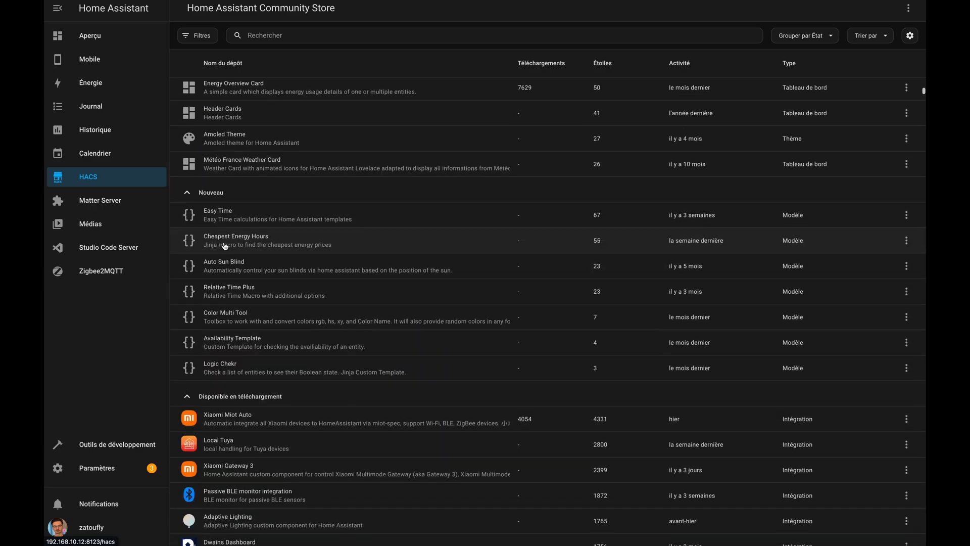
{"action": "scroll", "coordinate": [281, 197], "scroll_direction": "up", "scroll_amount": 4}
{"action": "scroll", "coordinate": [288, 202], "scroll_direction": "down", "scroll_amount": 2}
{"action": "scroll", "coordinate": [289, 202], "scroll_direction": "down", "scroll_amount": 2}
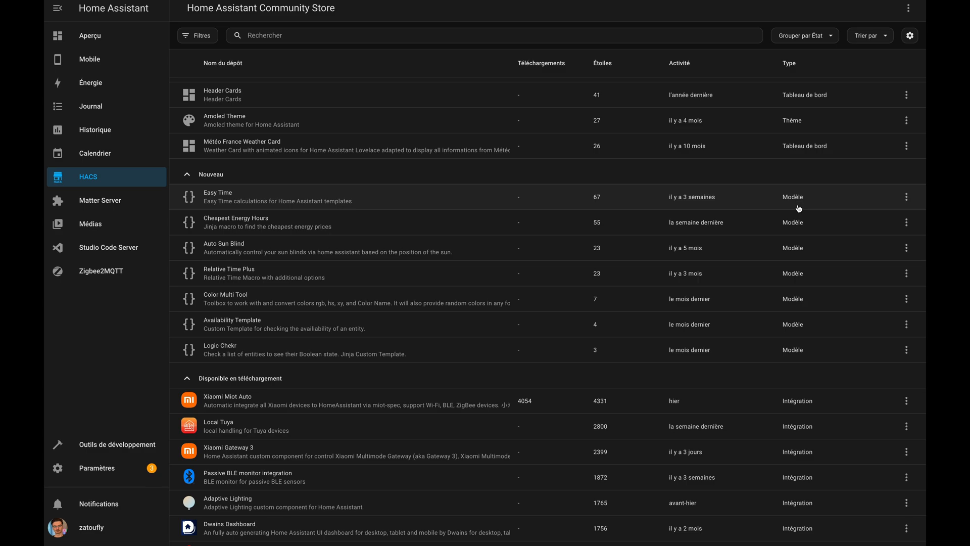
{"action": "scroll", "coordinate": [798, 208], "scroll_direction": "up", "scroll_amount": 15}
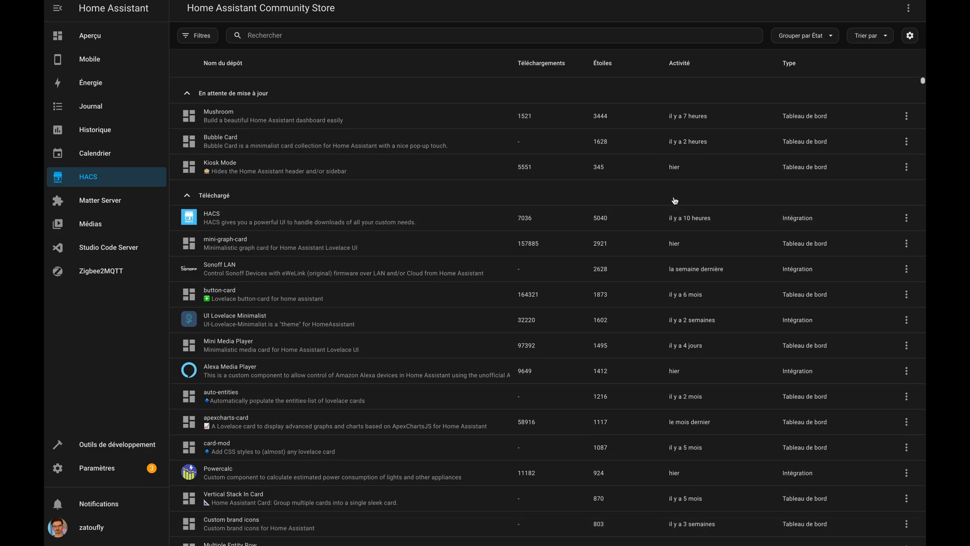
Review the page of the Mushroom repository awaiting an update and open the general settings to check the pending updates.
{"action": "left_click", "coordinate": [338, 120]}
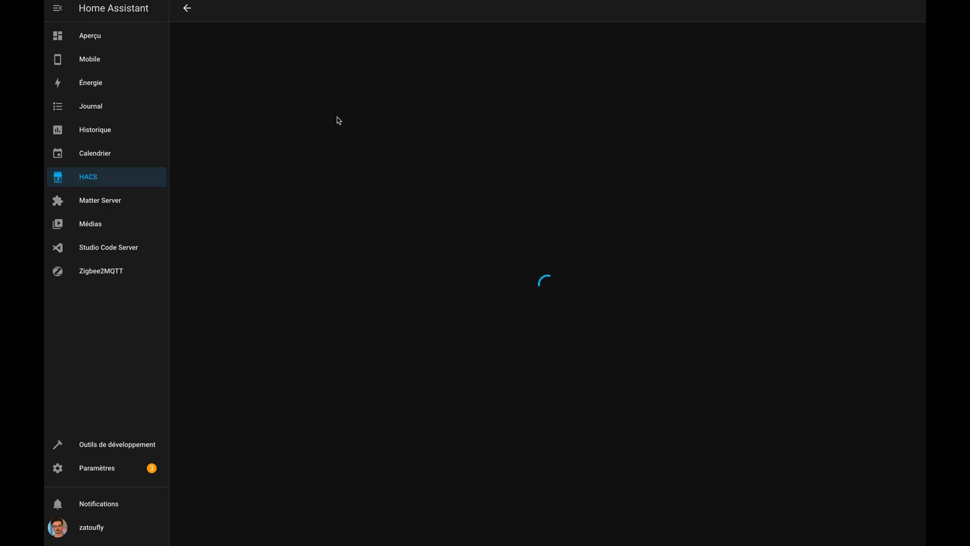
{"action": "scroll", "coordinate": [396, 217], "scroll_direction": "down", "scroll_amount": 20}
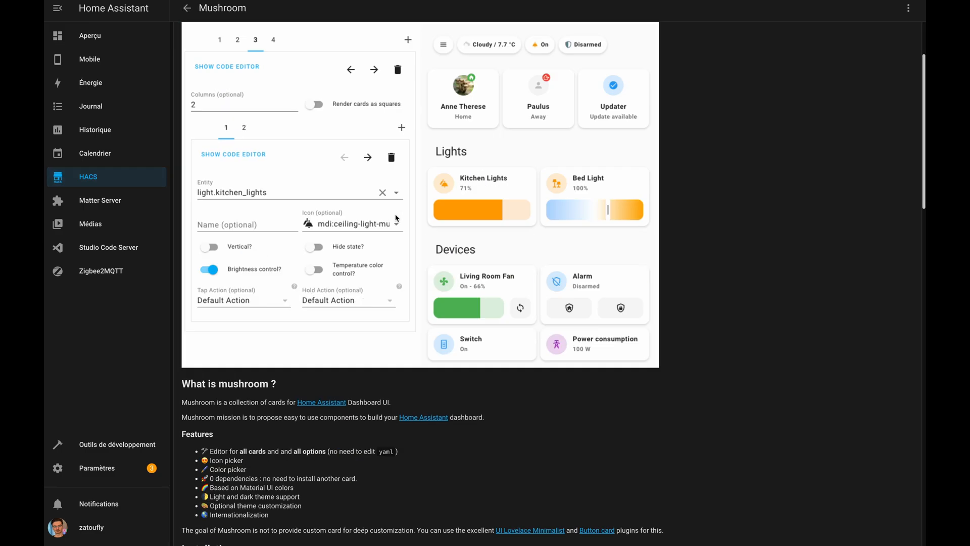
{"action": "scroll", "coordinate": [396, 217], "scroll_direction": "up", "scroll_amount": 20}
{"action": "left_click", "coordinate": [106, 176]}
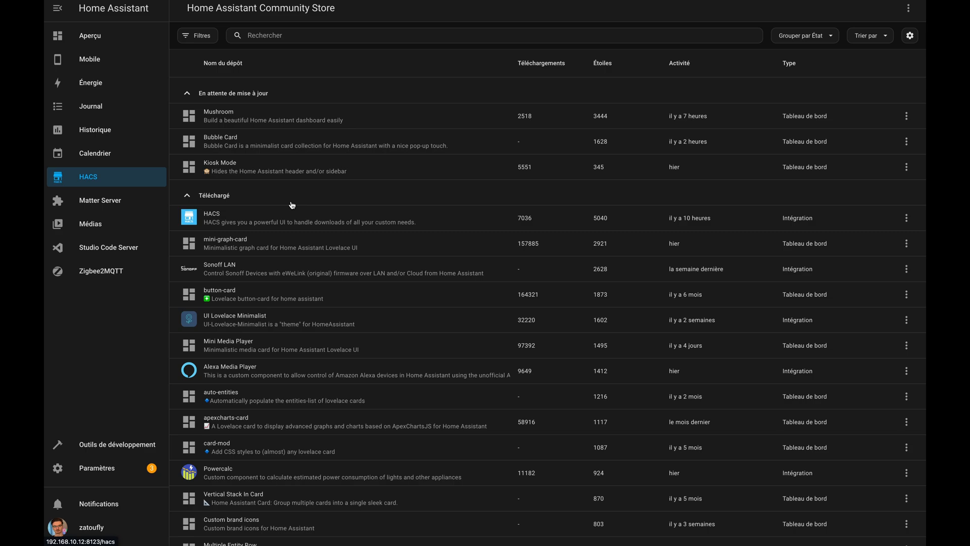
{"action": "left_click", "coordinate": [137, 472]}
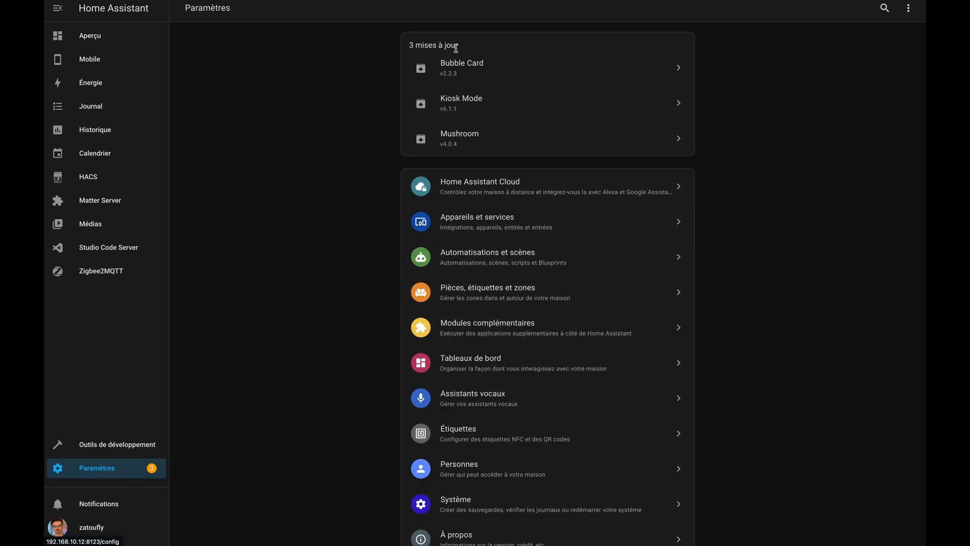